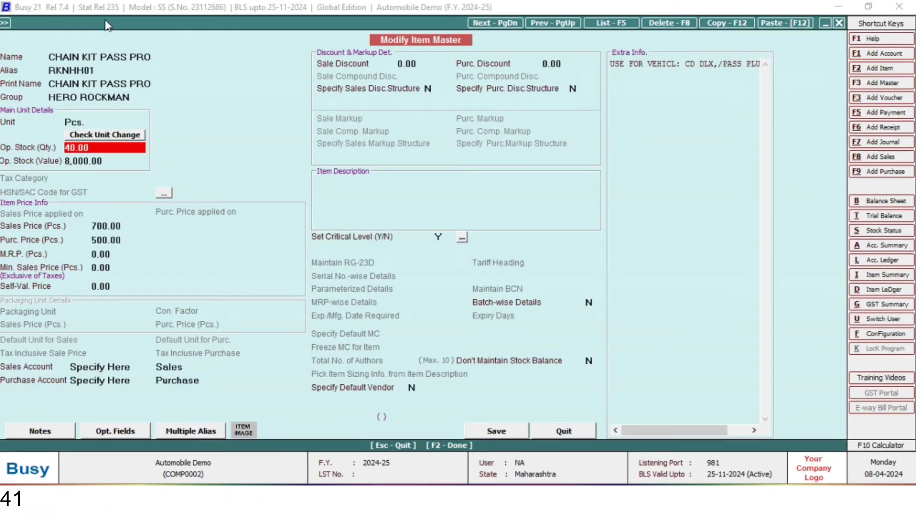
Step: Try to change the opening stock quantity of item CHAIN KIT PASS PRO, and leave the item master without saving
key("Return")
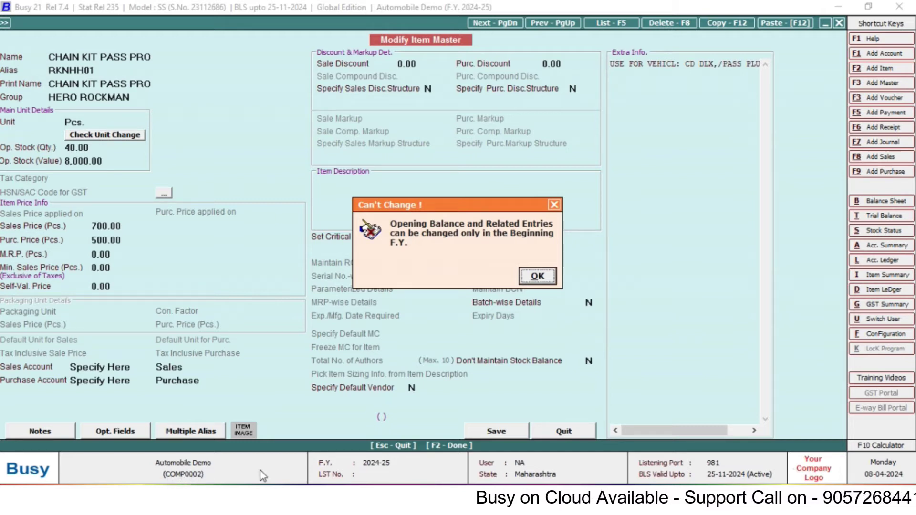
left_click(554, 206)
key("Escape")
key("Return")
key("Escape")
key("Escape")
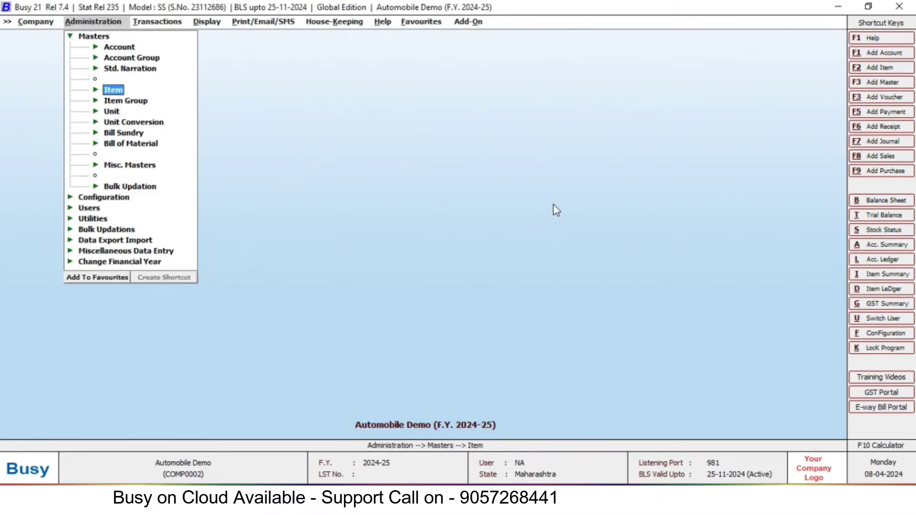
Step: Close the open company and check the financial years of Automobile Demo in the company list
key("Escape")
key("Left")
key("Return")
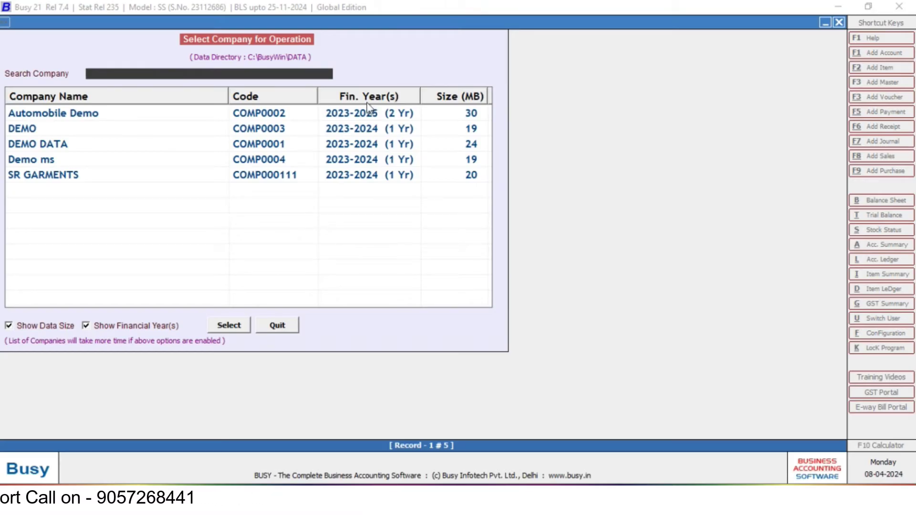
left_click(386, 116)
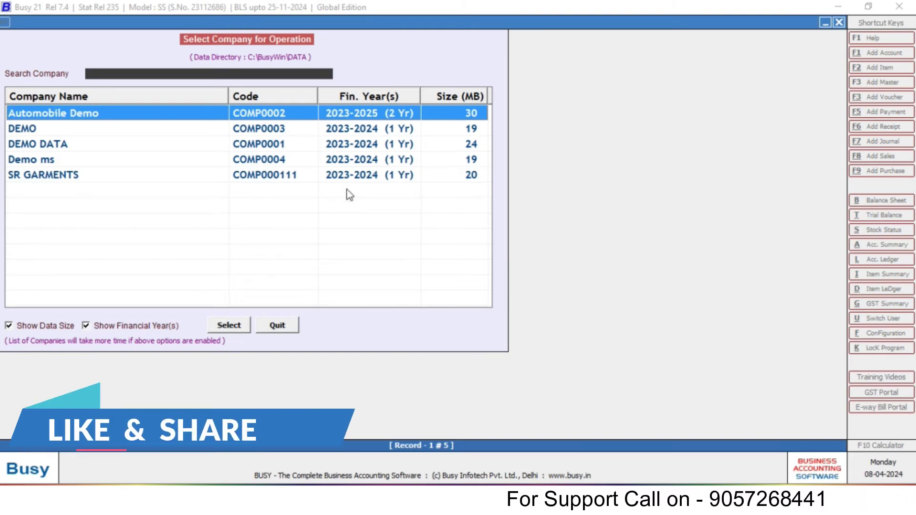
left_click(292, 319)
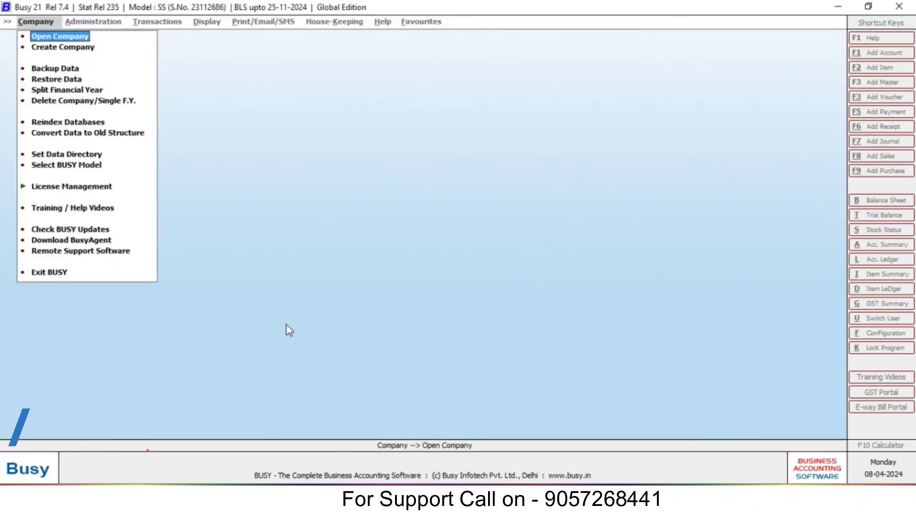
Step: Split F.Y. 2024-2025 from the Automobile Demo company, deleting that year from the source company after splitting
left_click(60, 91)
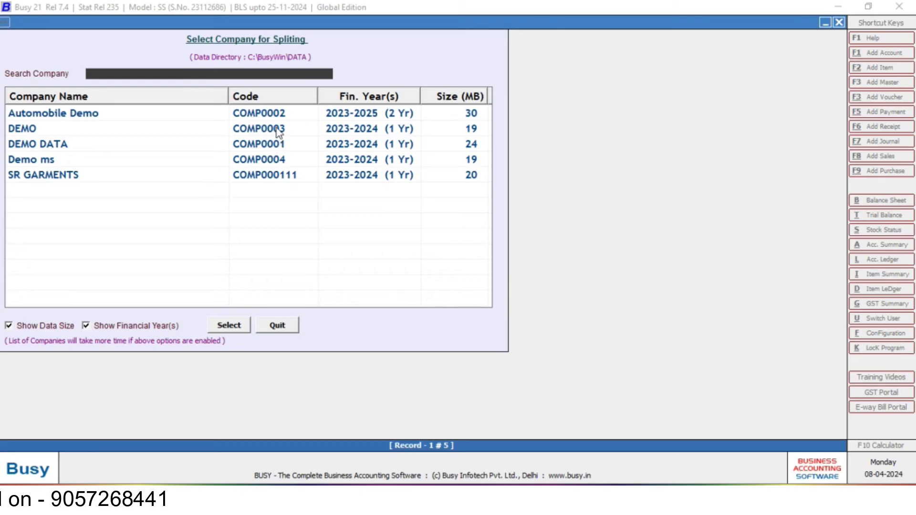
left_click(365, 116)
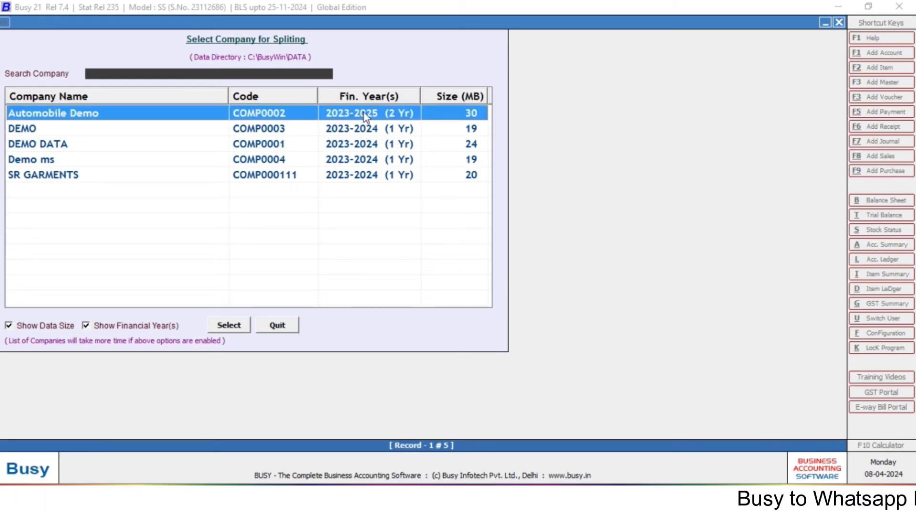
left_click(239, 329)
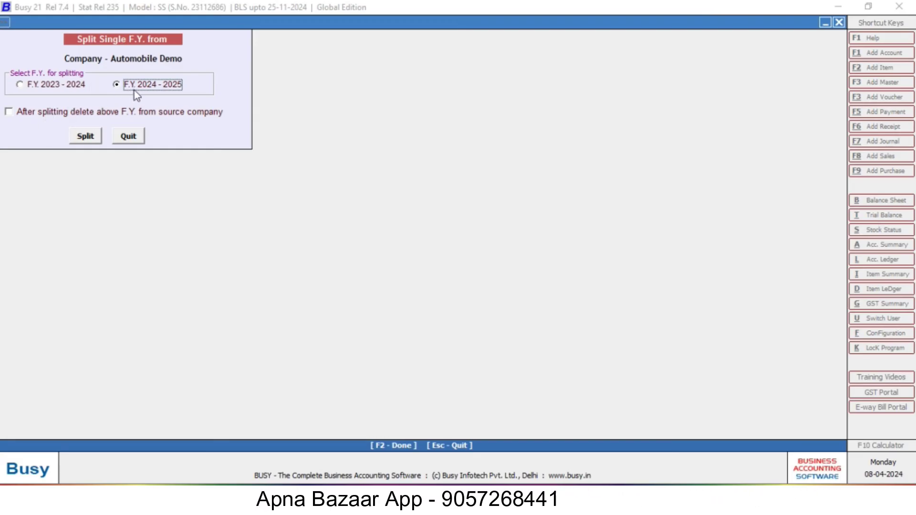
left_click(10, 112)
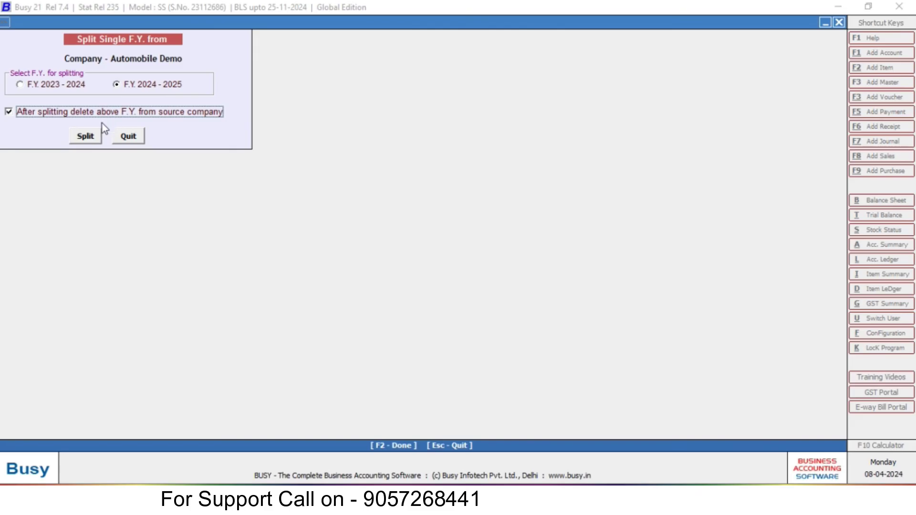
left_click(85, 138)
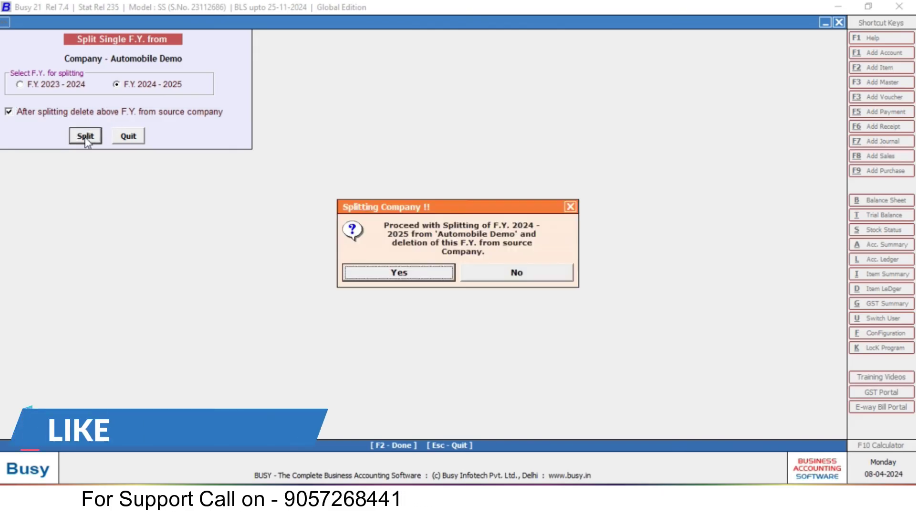
left_click(422, 272)
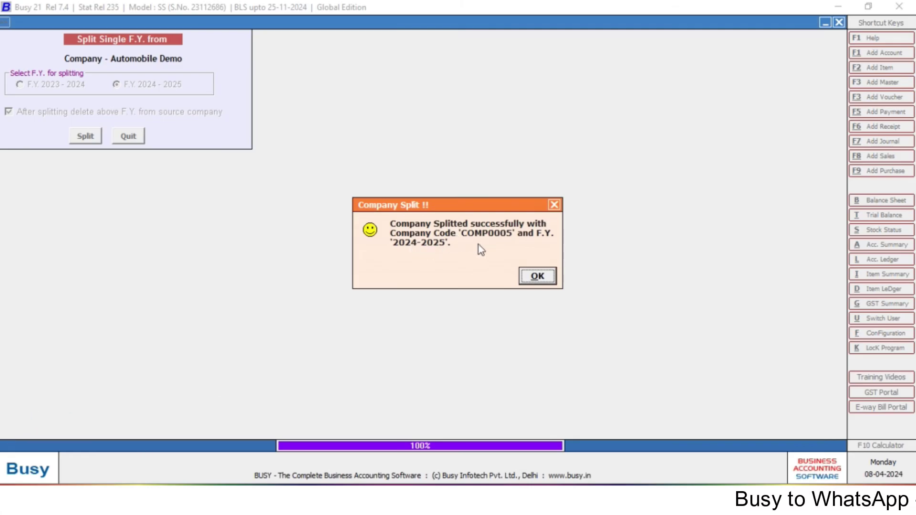
left_click(536, 277)
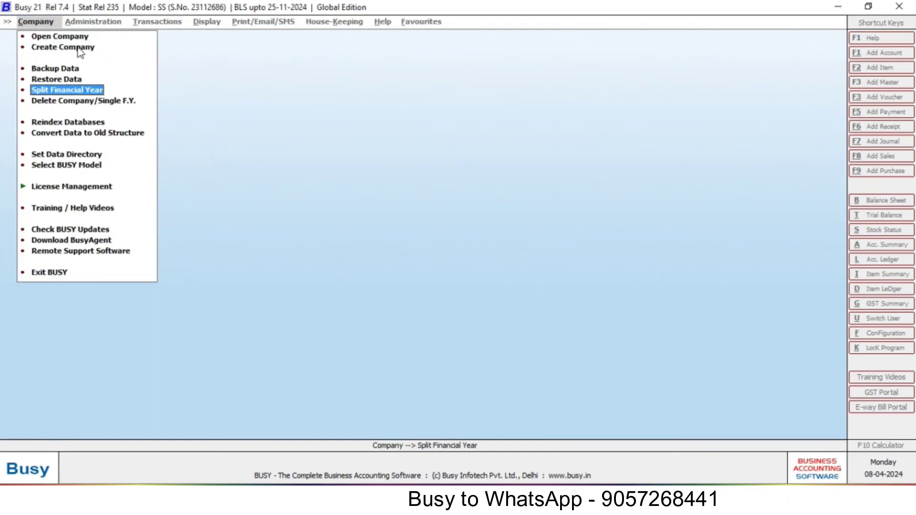
Step: Open the split company Automobile Demo (2024-25) with code COMP0005
left_click(66, 37)
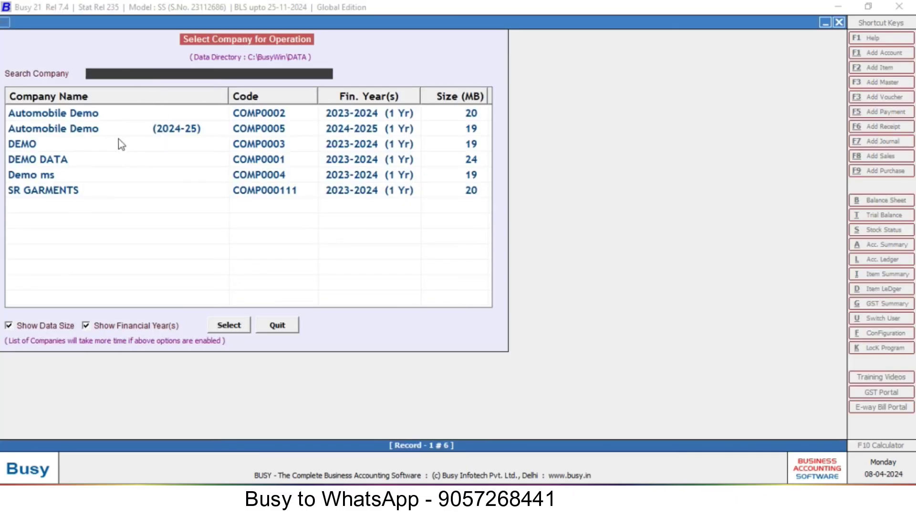
left_click(168, 132)
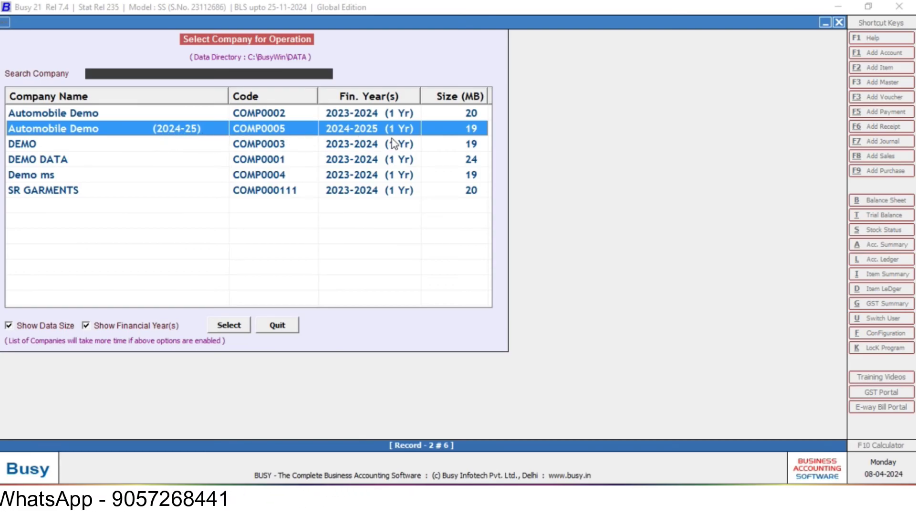
left_click(388, 116)
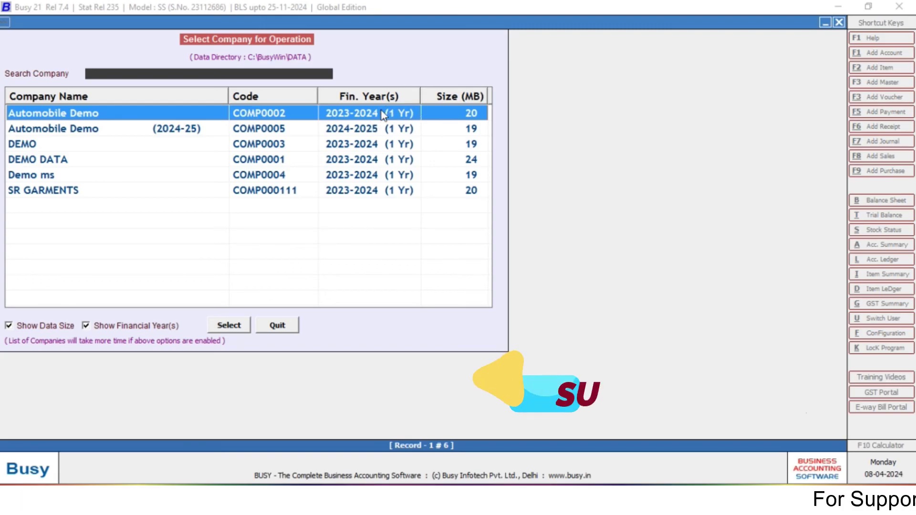
left_click(406, 130)
double_click(406, 130)
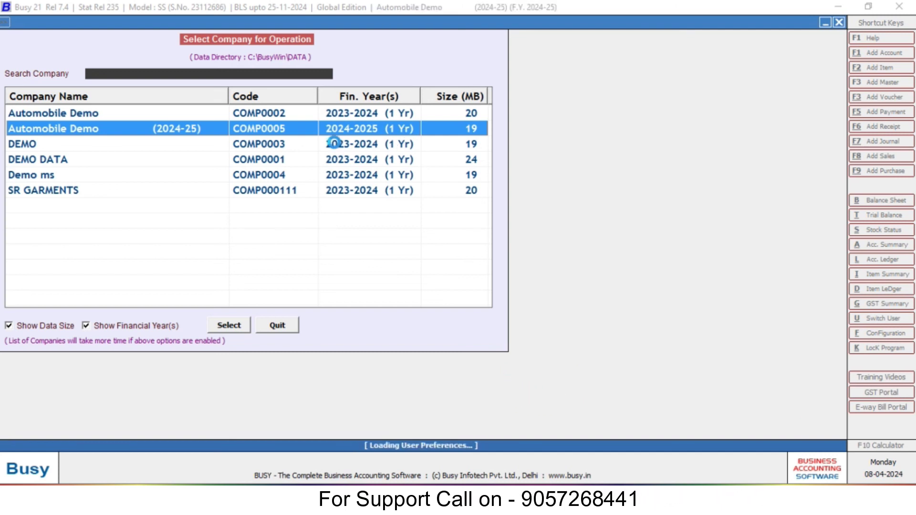
Step: Open the item master CHAIN KIT PASS PRO for modification
key("Return")
key("Down")
key("Down")
key("Down")
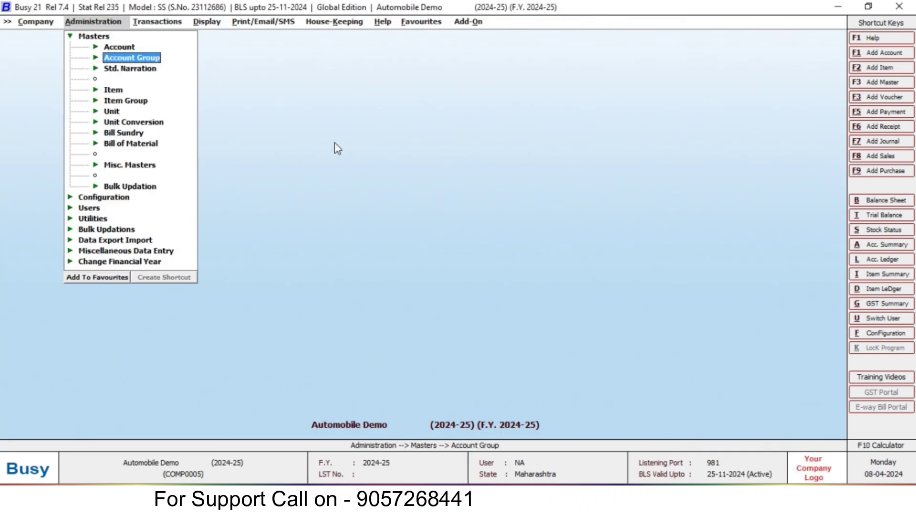
key("Return")
key("Down")
key("Return")
key("Down")
key("Down")
key("Down")
key("Return")
key("Return")
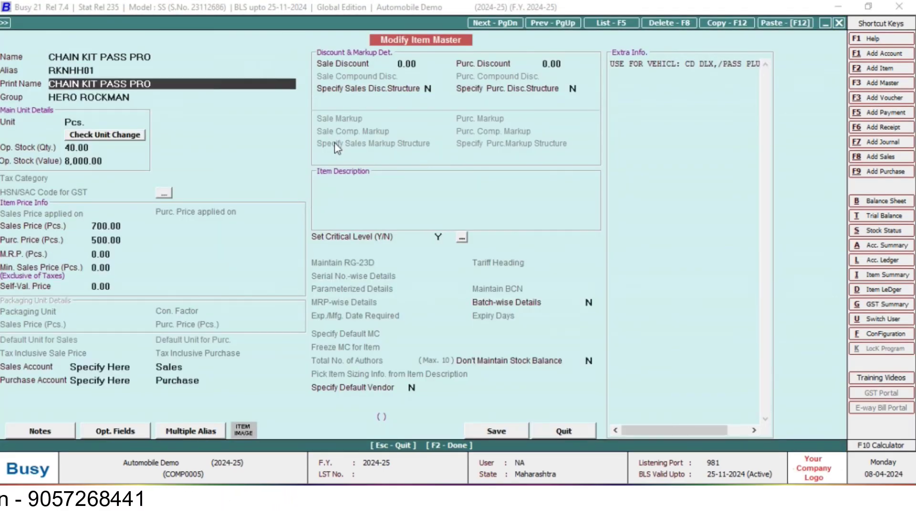
Step: Enter a new opening stock quantity for item CHAIN KIT PASS PRO
key("Return")
key("Return")
key("Return")
key("Return")
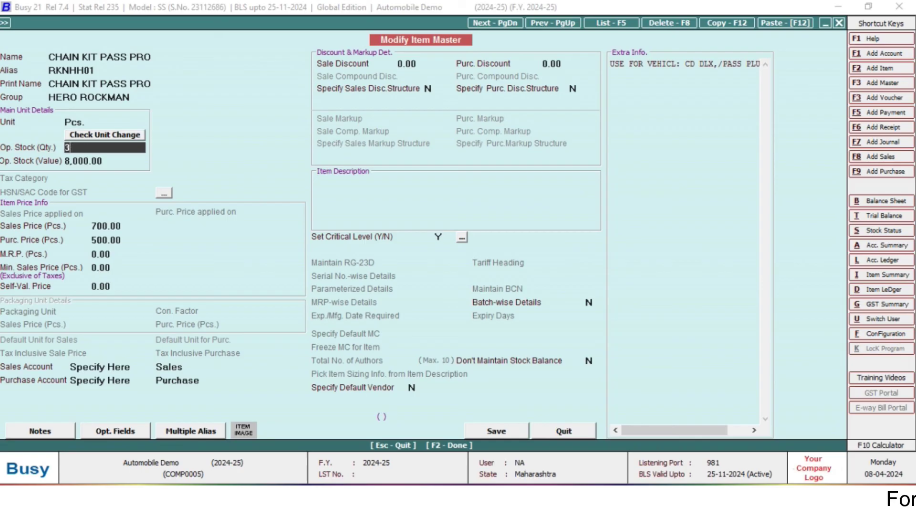